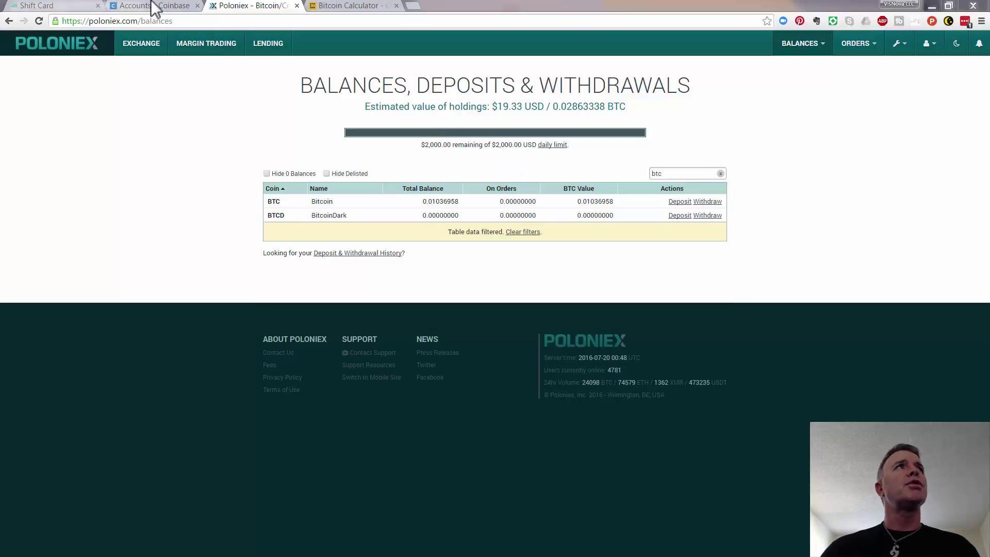
Create a new Coinbase wallet named 'Steem' alongside the BTC Wallet, USD Wallet and BTC Vault
left_click(152, 6)
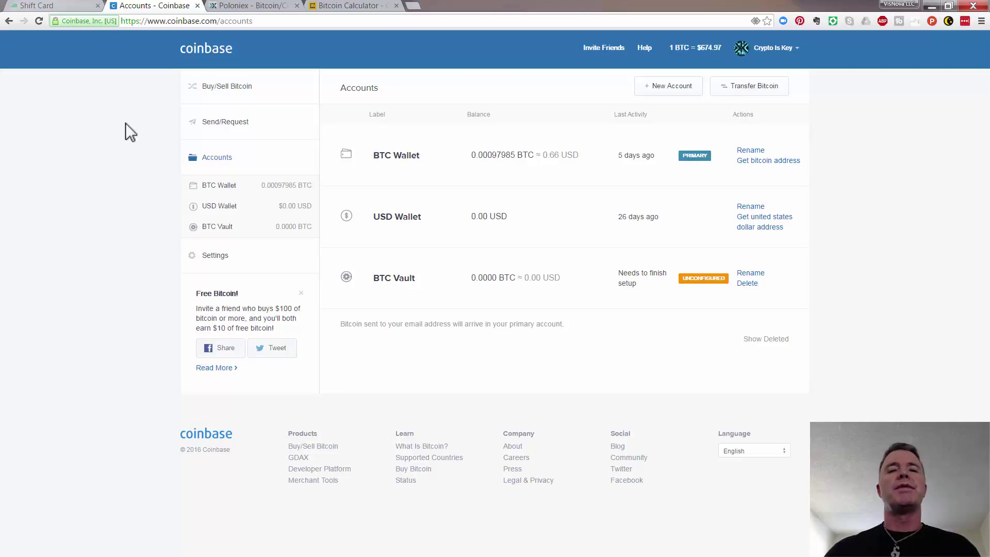
left_click(671, 86)
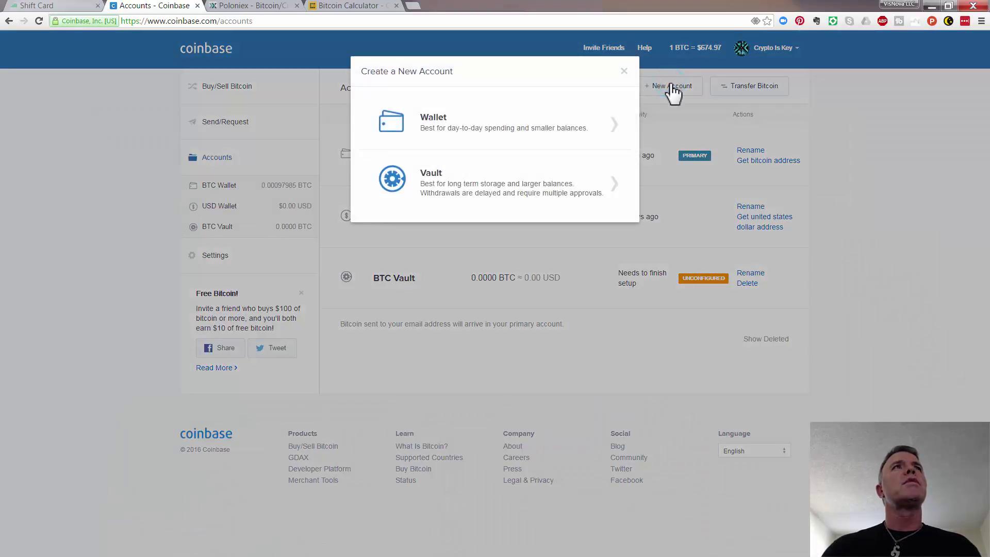
left_click(428, 126)
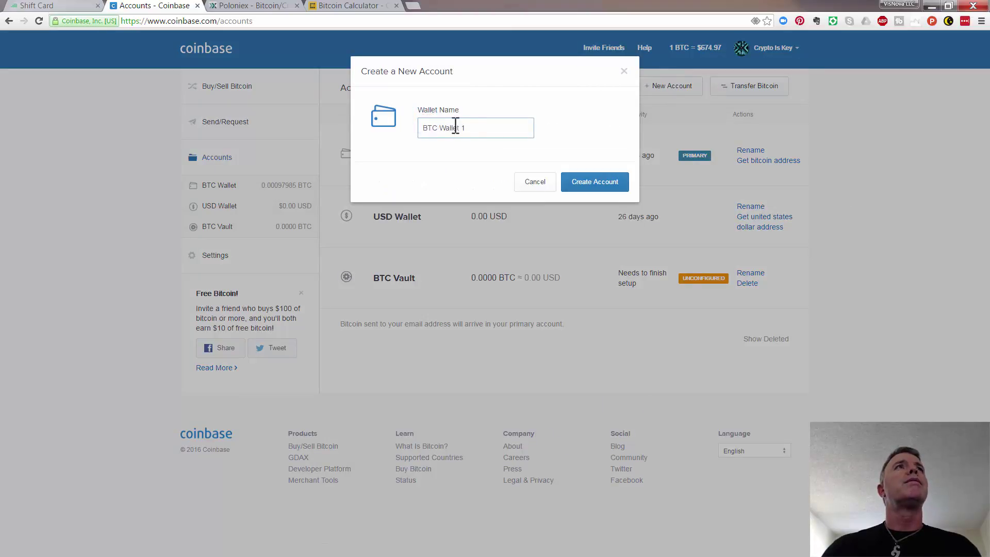
left_click_drag(480, 128, 411, 131)
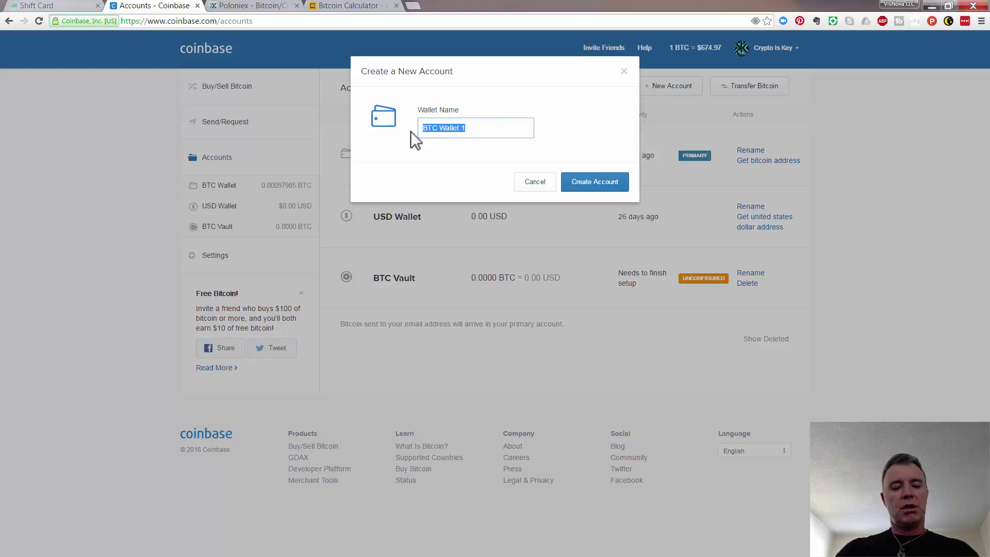
type("Steem")
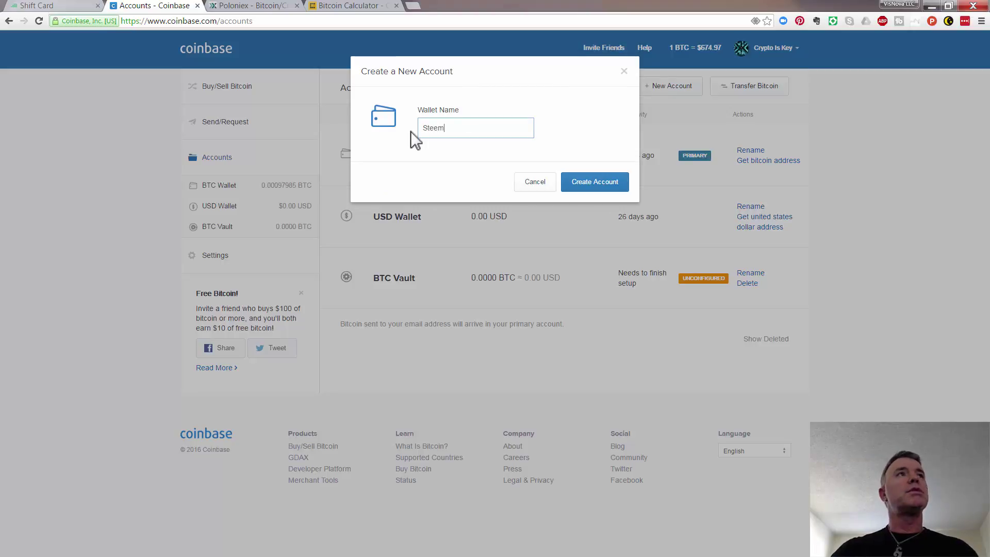
left_click(588, 188)
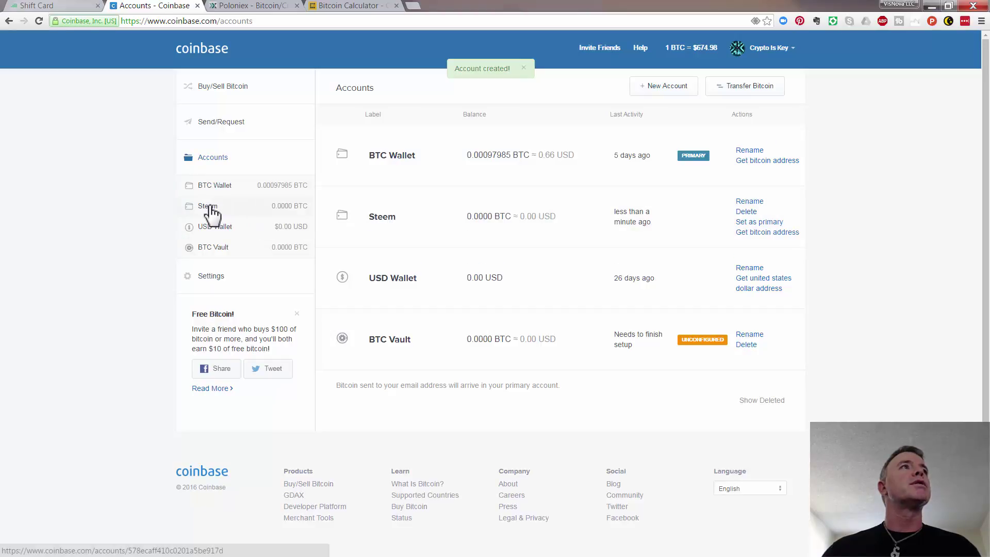
Open the Steem wallet's page and copy its bitcoin wallet address
left_click(212, 206)
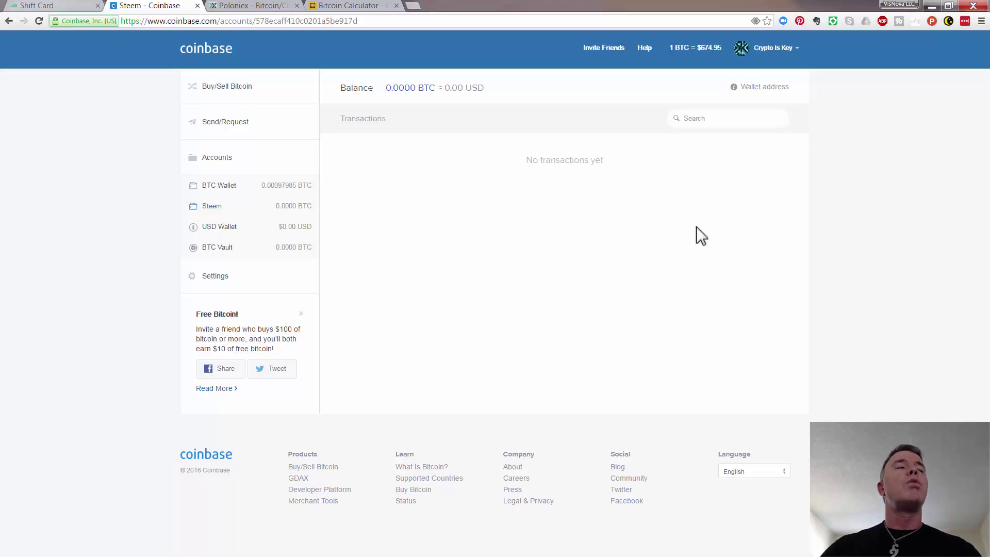
left_click(756, 87)
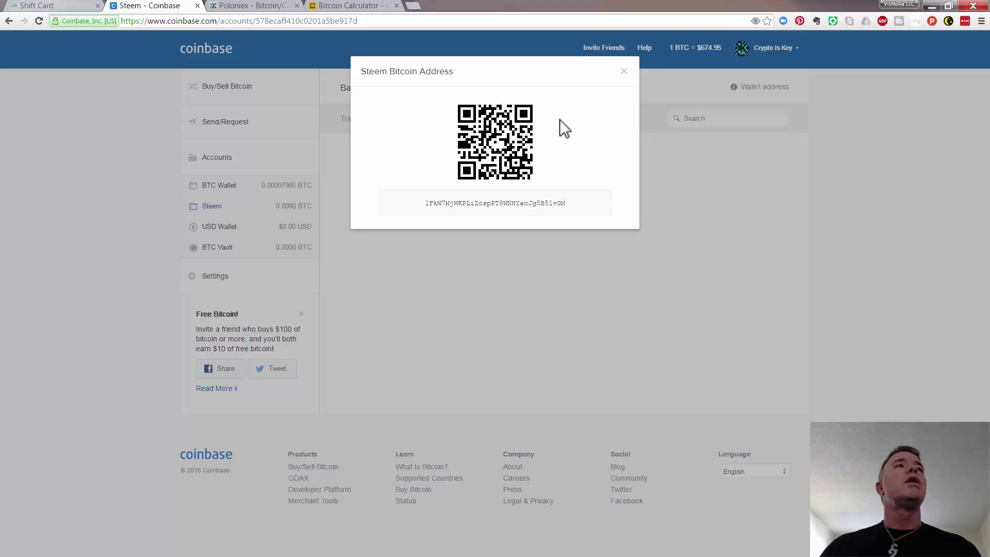
left_click_drag(567, 203, 426, 204)
right_click(433, 206)
left_click(454, 214)
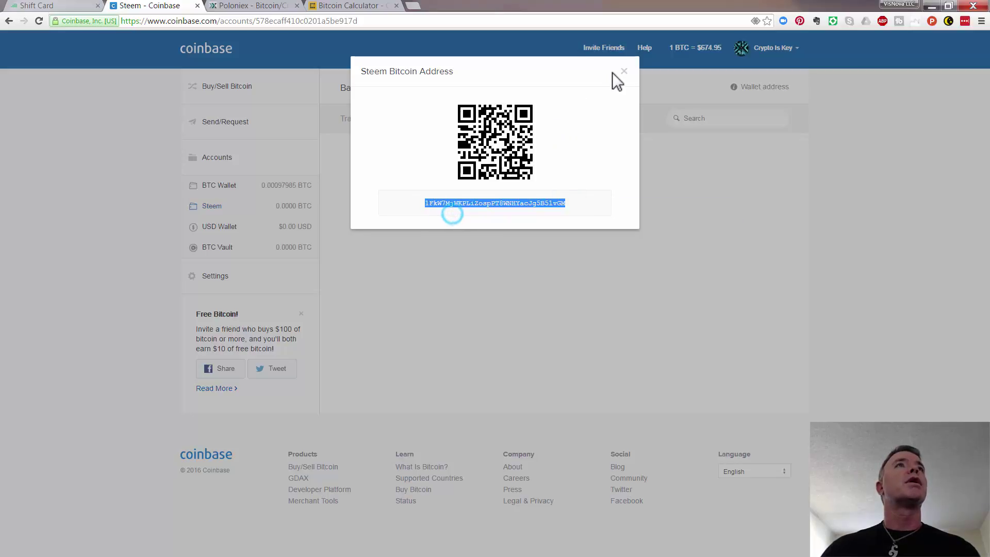
left_click(624, 71)
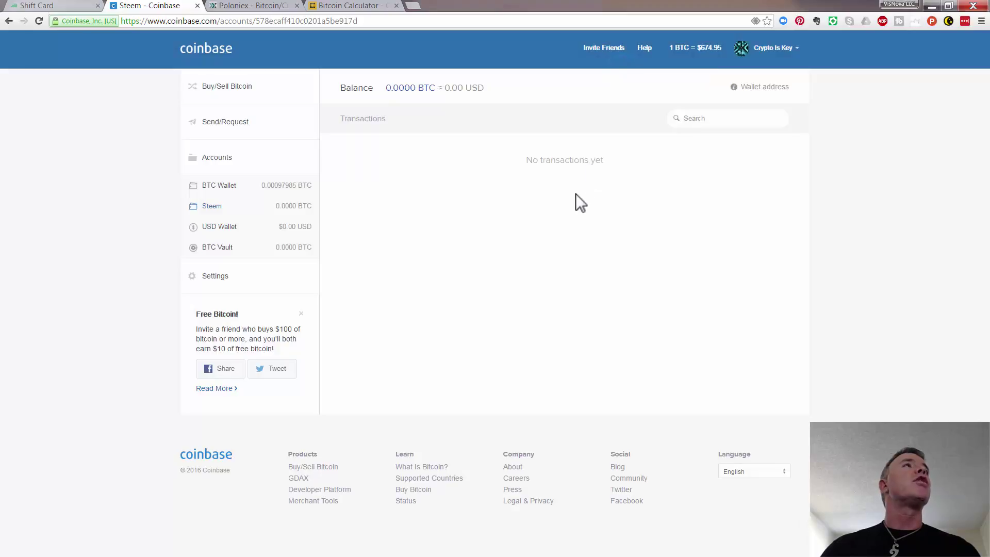
Fill Poloniex's Bitcoin withdrawal form with the pasted Steem address and an amount of 0.01
left_click(256, 5)
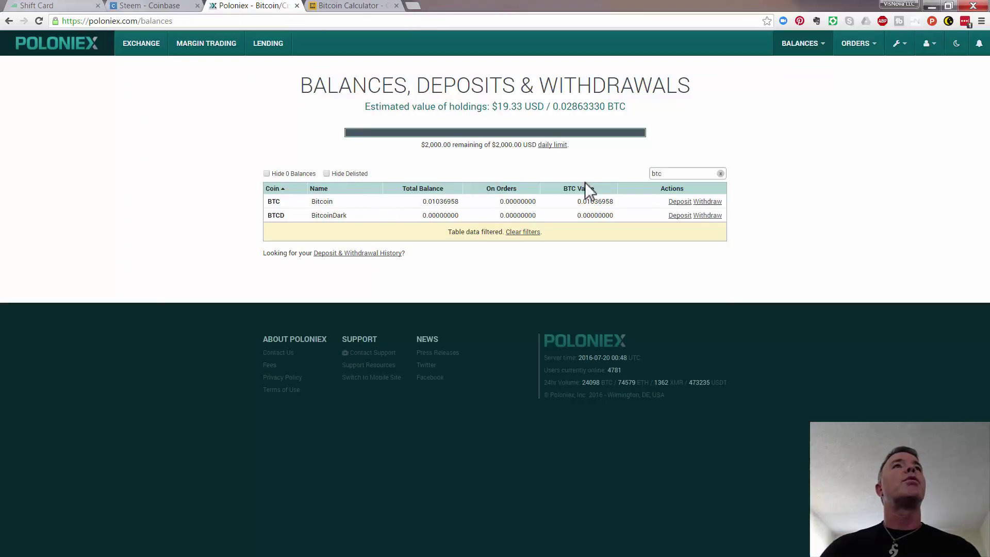
left_click(707, 201)
scroll(706, 201, "down", 1)
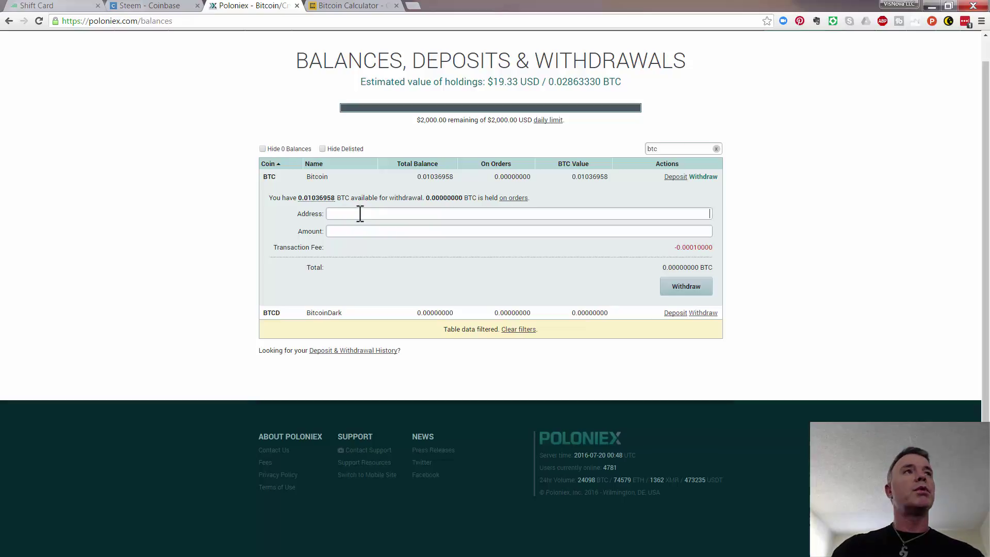
key("ctrl+v")
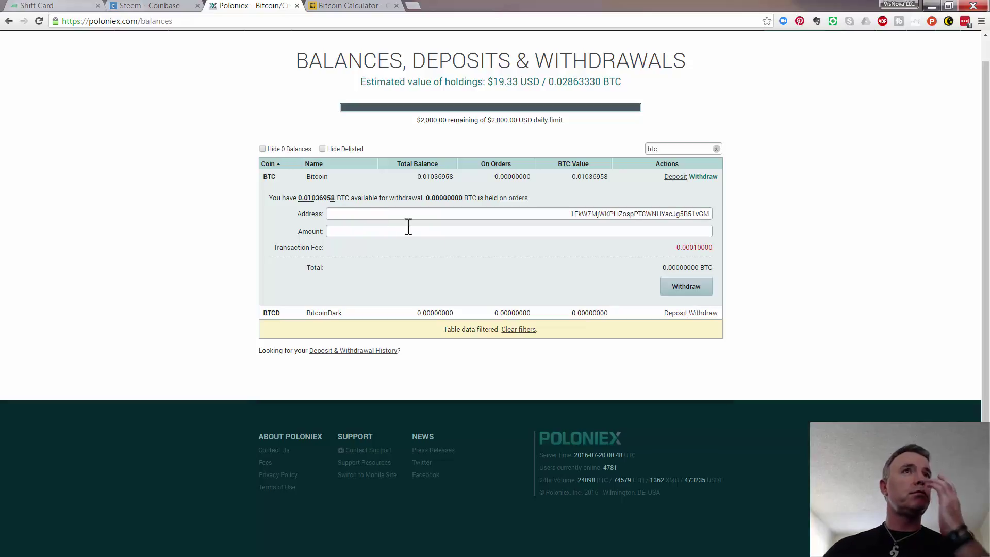
left_click(689, 229)
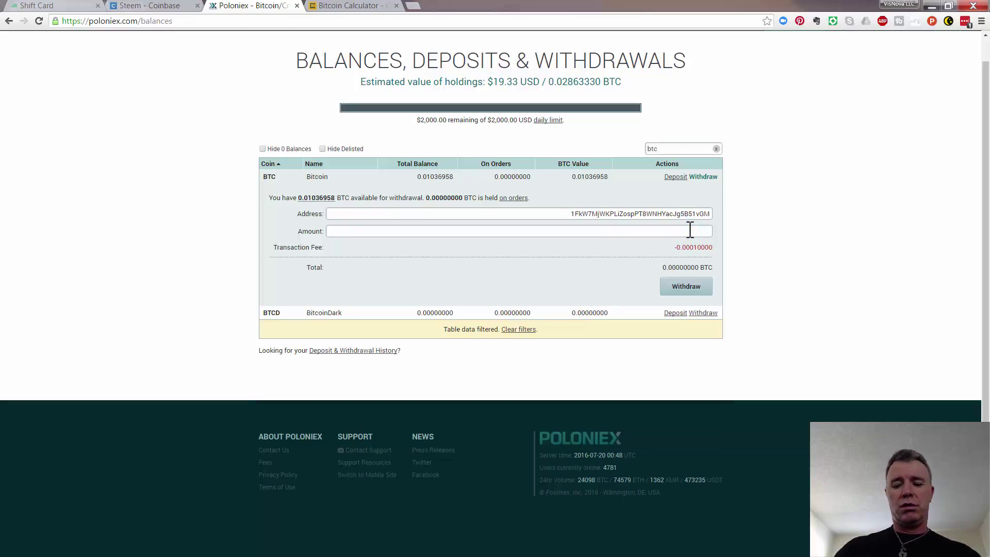
type("0.0")
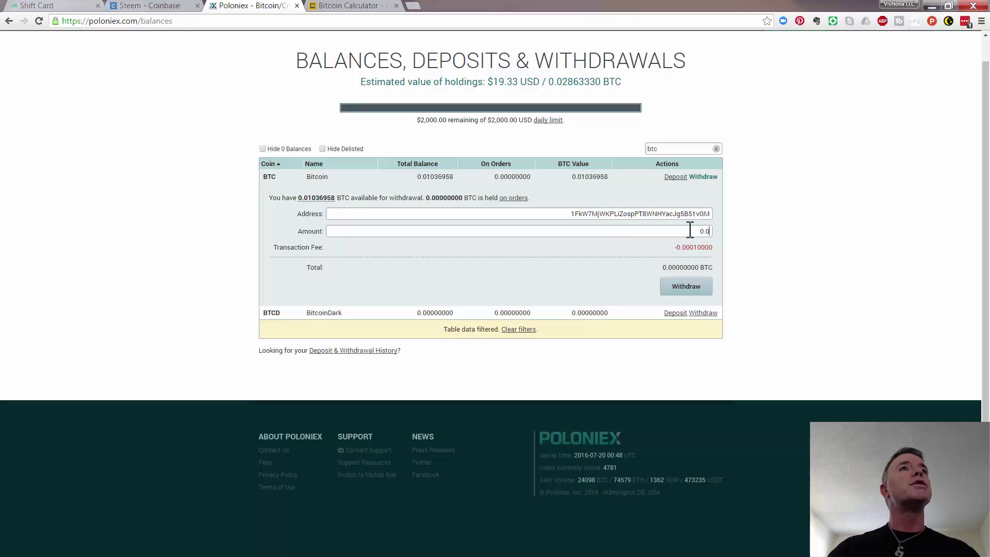
type("1")
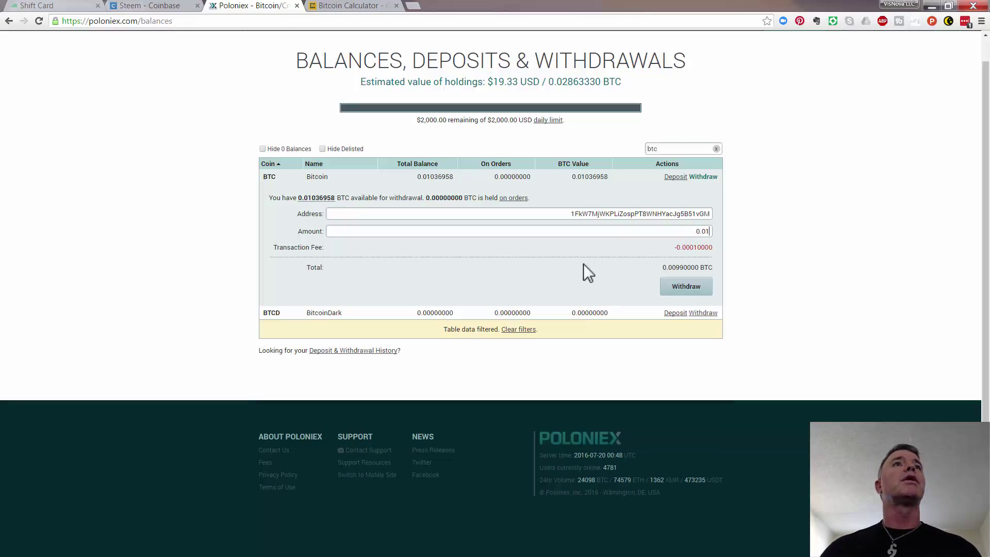
left_click(582, 273)
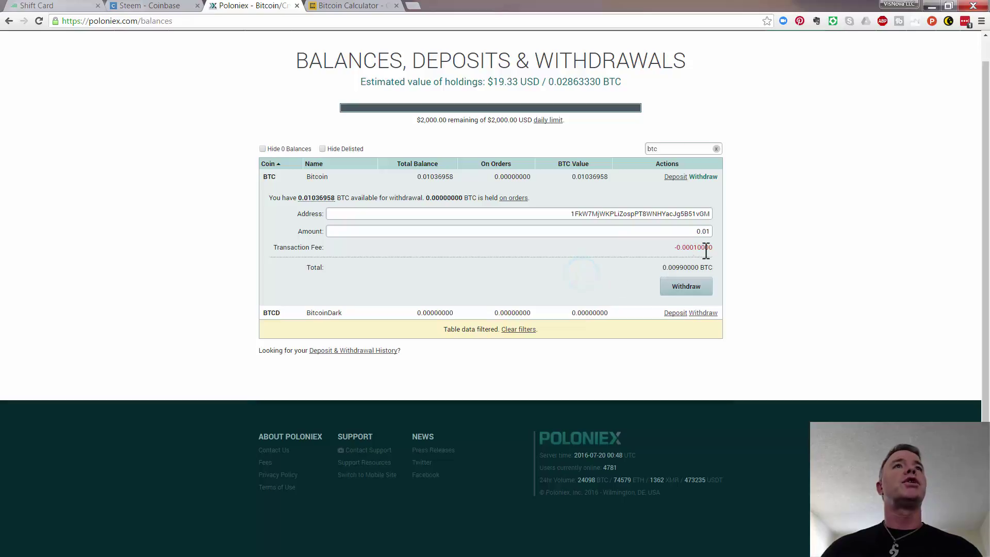
left_click_drag(693, 247, 720, 247)
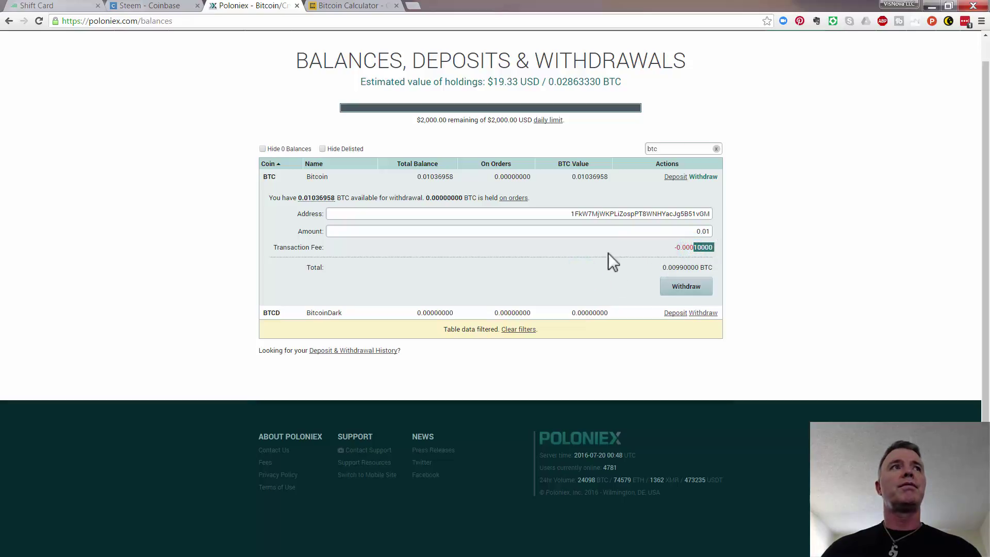
Submit the 0.01 BTC withdrawal, confirming it with the Google Authenticator code
left_click(589, 260)
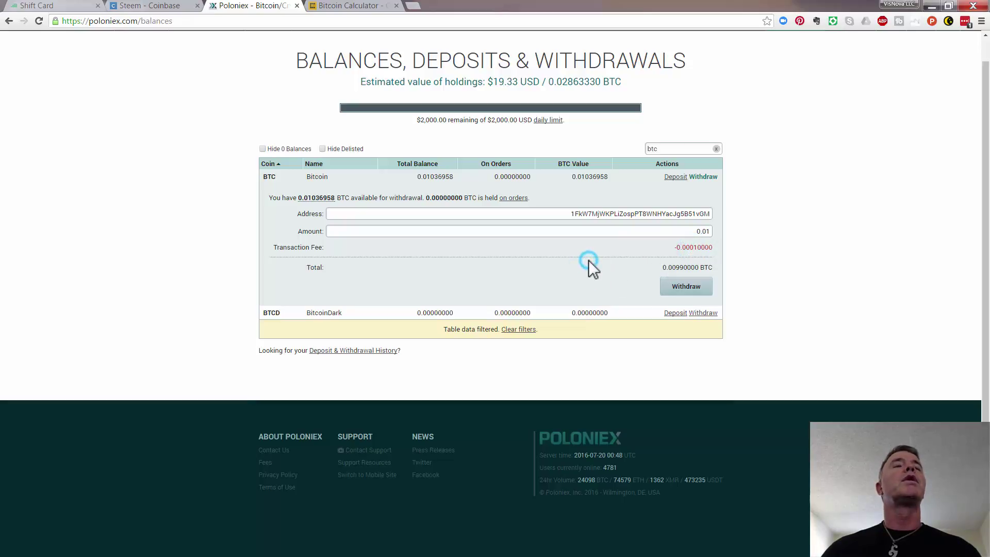
left_click(689, 287)
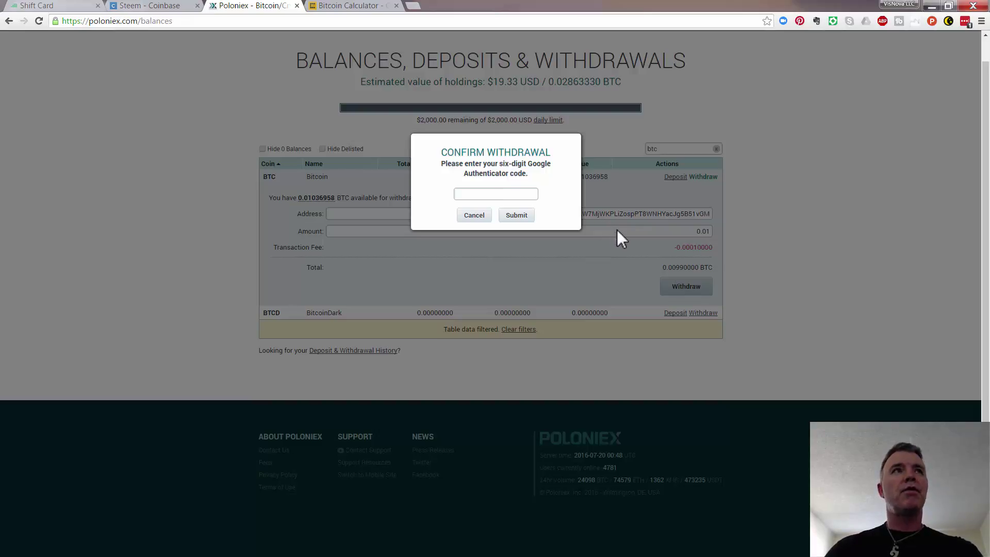
left_click(498, 195)
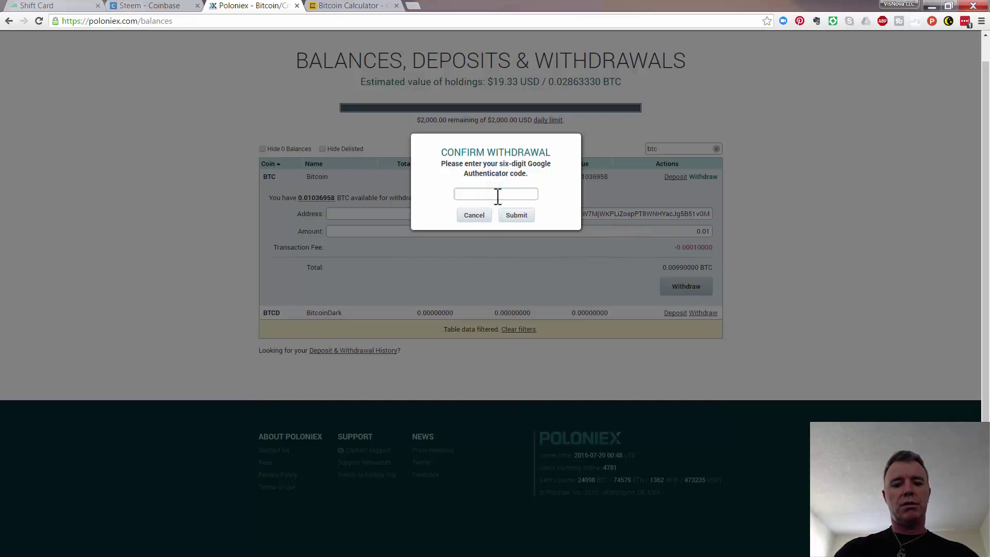
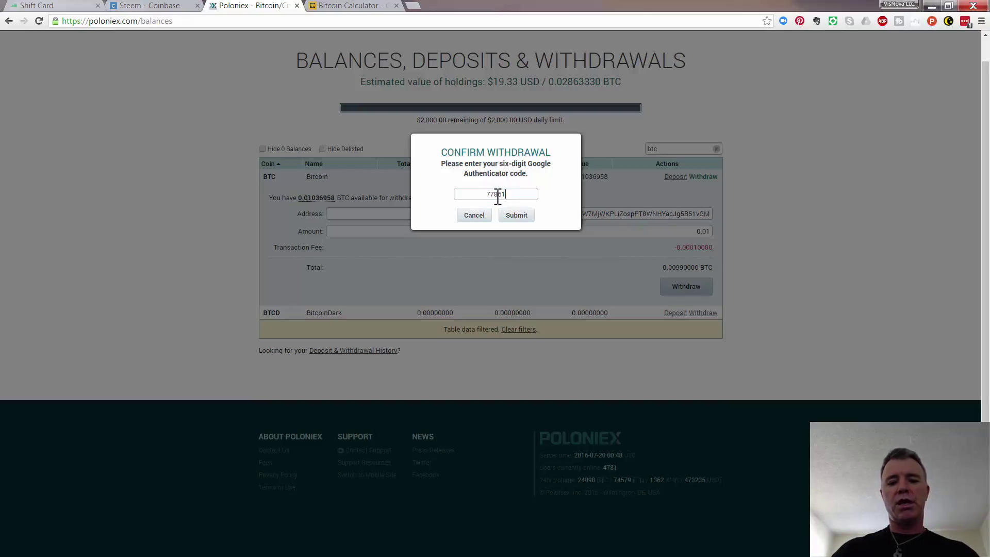
key("Return")
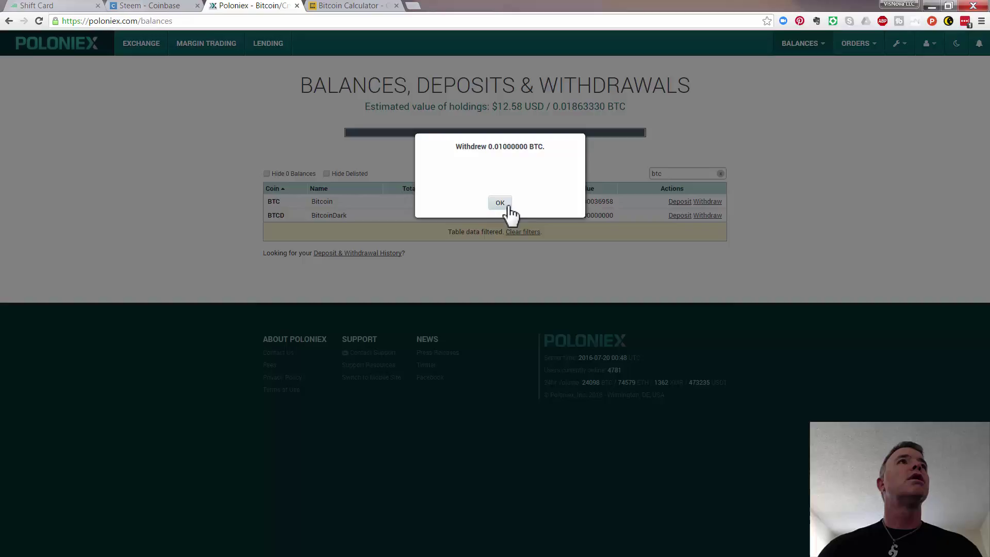
left_click(499, 202)
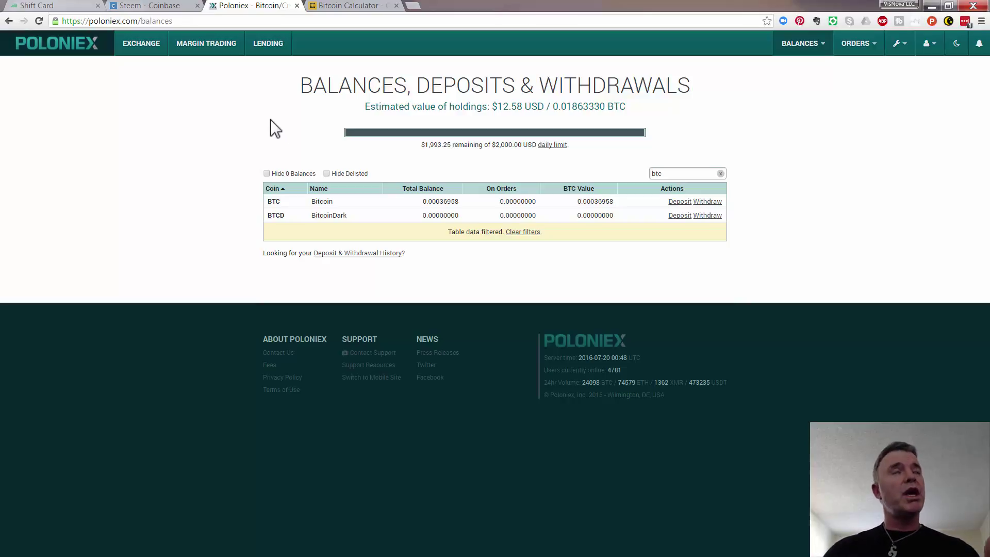
Reload Coinbase and reopen the Steem wallet to find the pending +0.0099 BTC deposit
left_click(164, 6)
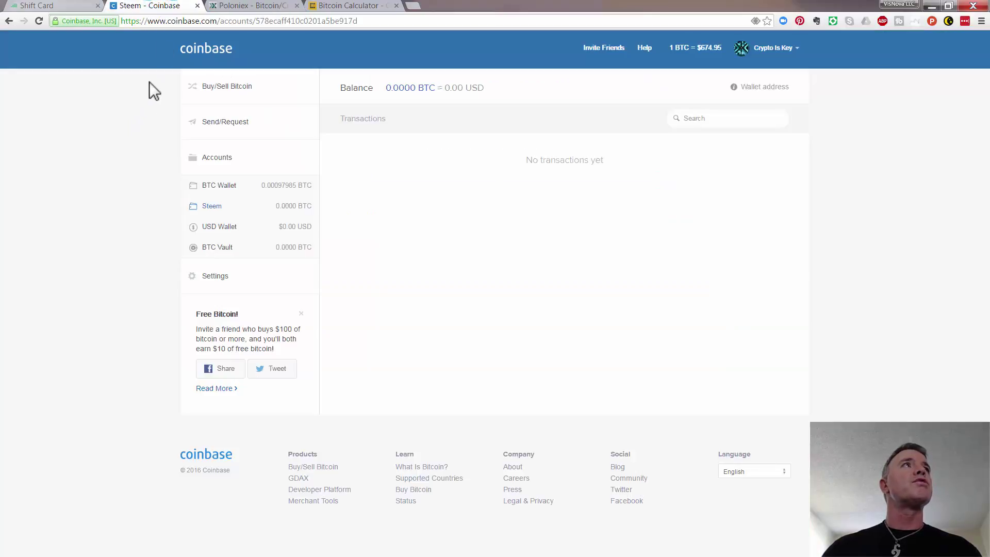
left_click(39, 20)
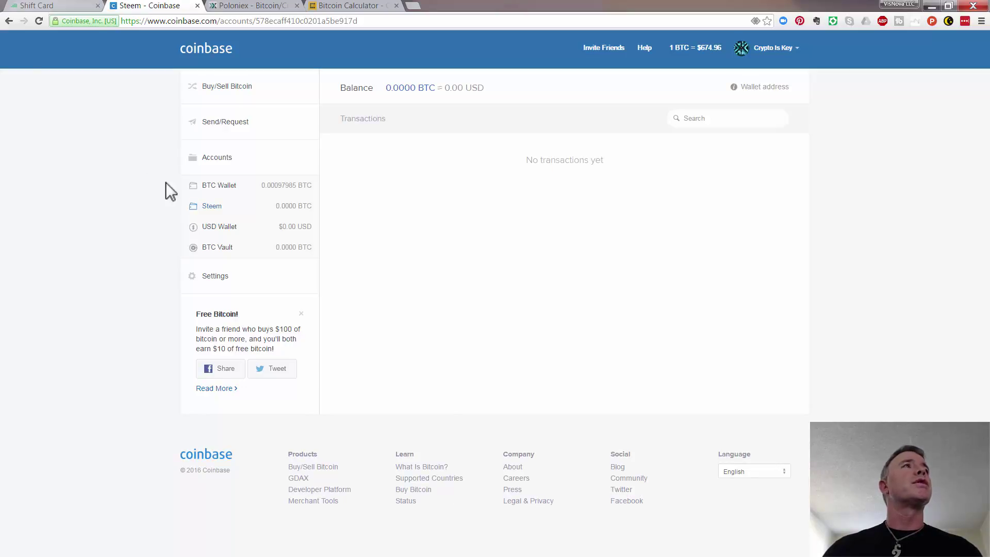
left_click(216, 186)
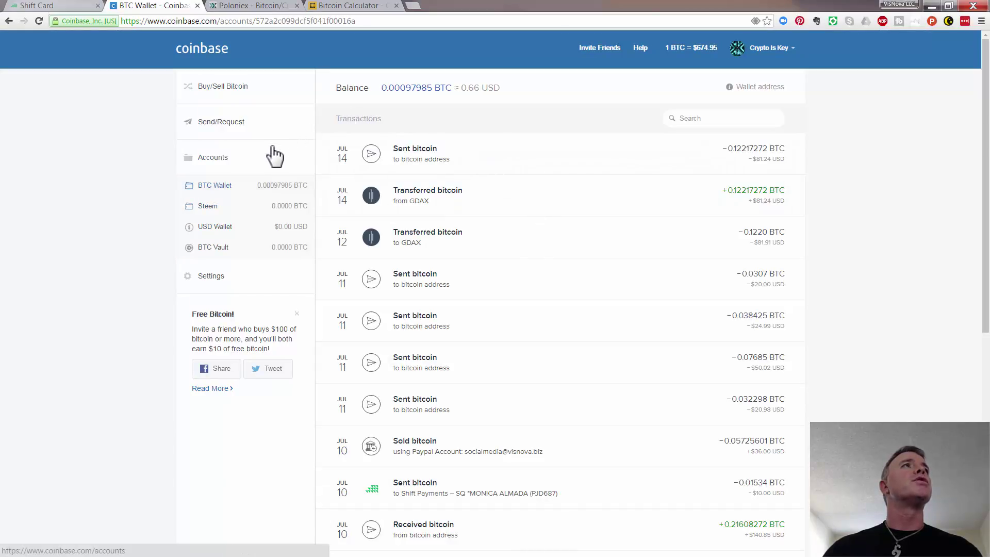
left_click(209, 206)
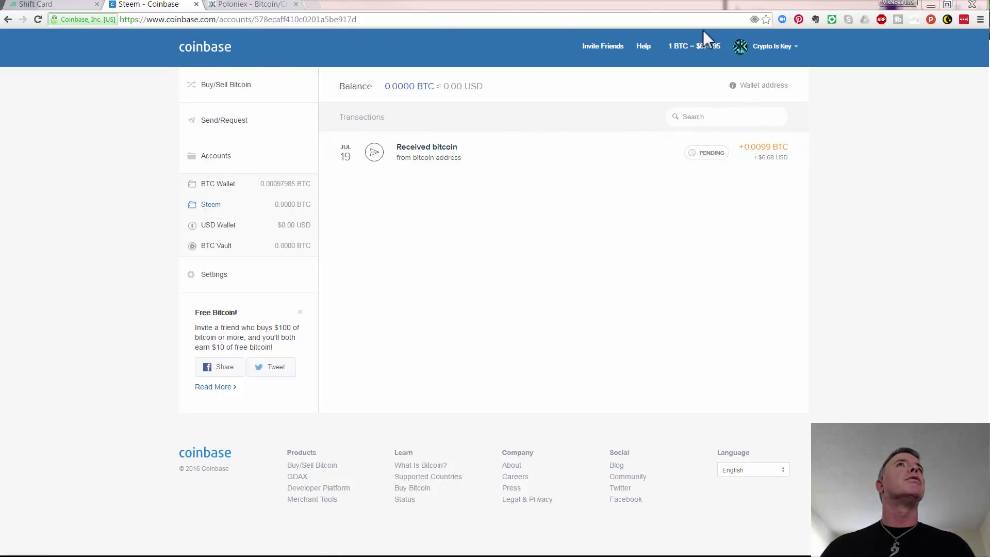
Reload the Steem wallet page so its balance updates to 0.0099 BTC
left_click(38, 18)
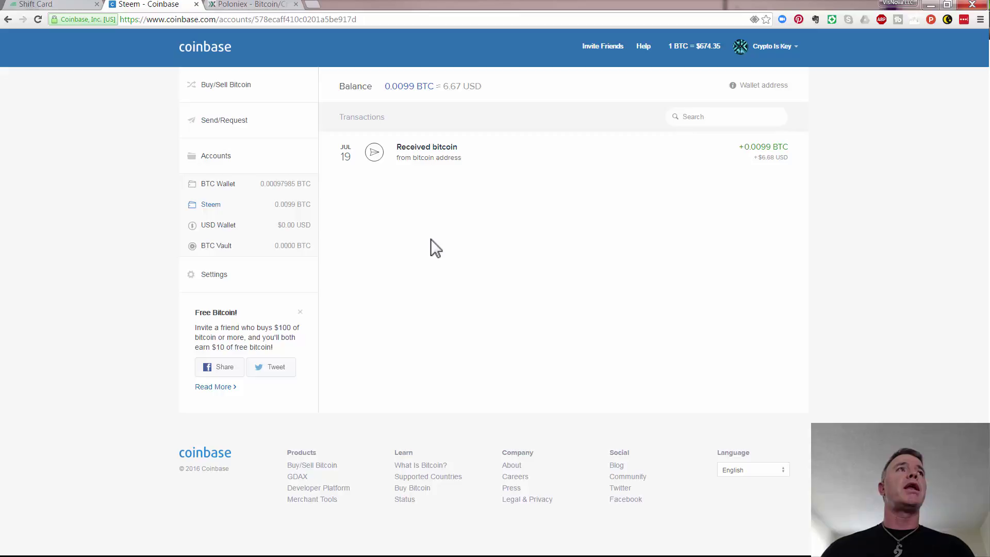
Open the BTC Wallet page with its 0.00097985 BTC balance and July history
left_click(218, 183)
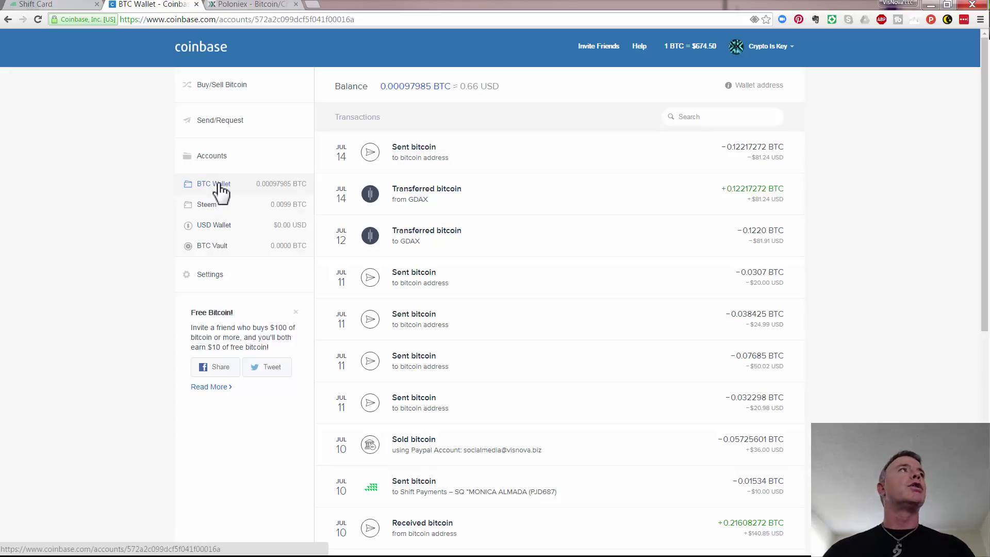
View the Shift Card page showing $0.65 available from the Coinbase-linked card
left_click(67, 5)
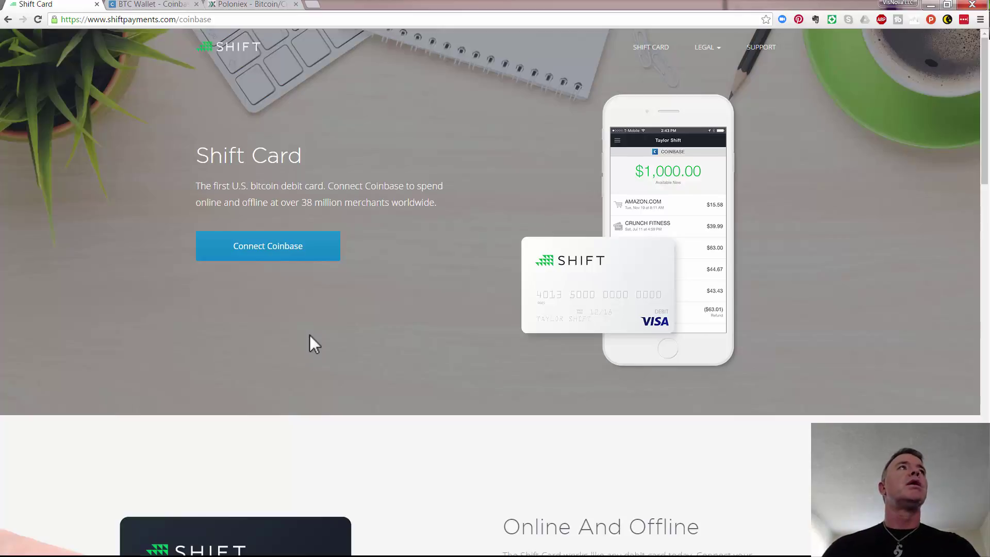
left_click_drag(985, 141, 970, 110)
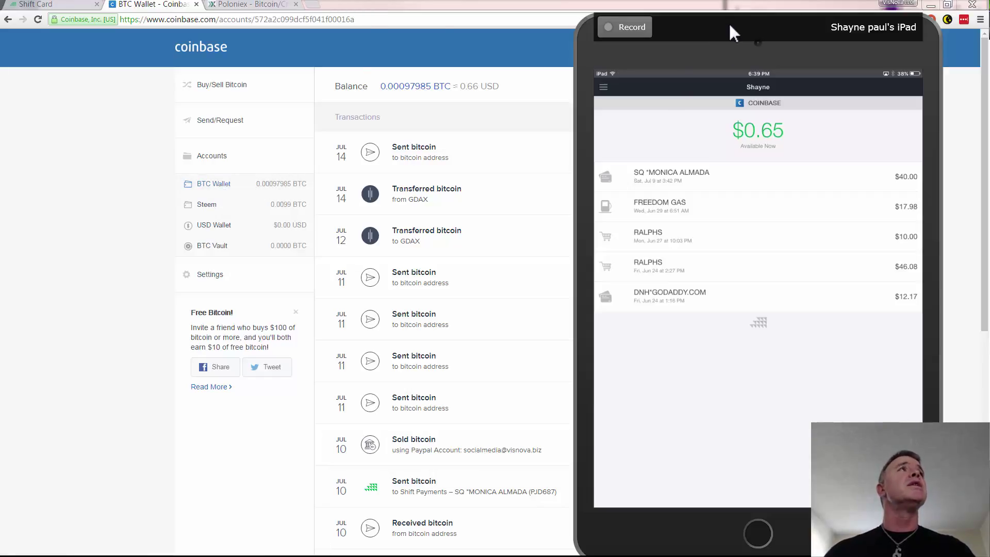
Close the iPad mirror and view Poloniex's history with the completed 0.01 BTC withdrawal
left_click_drag(786, 25, 891, 25)
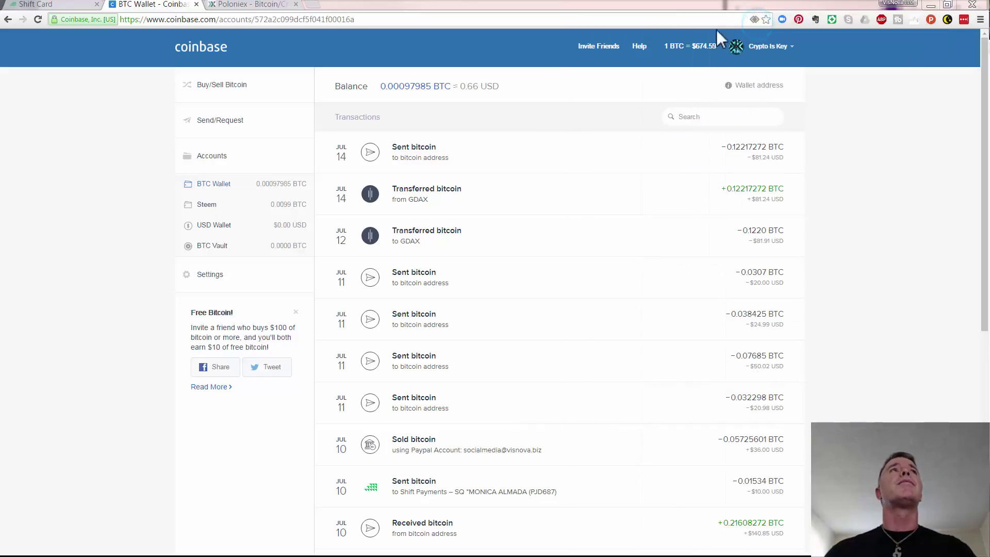
left_click(87, 5)
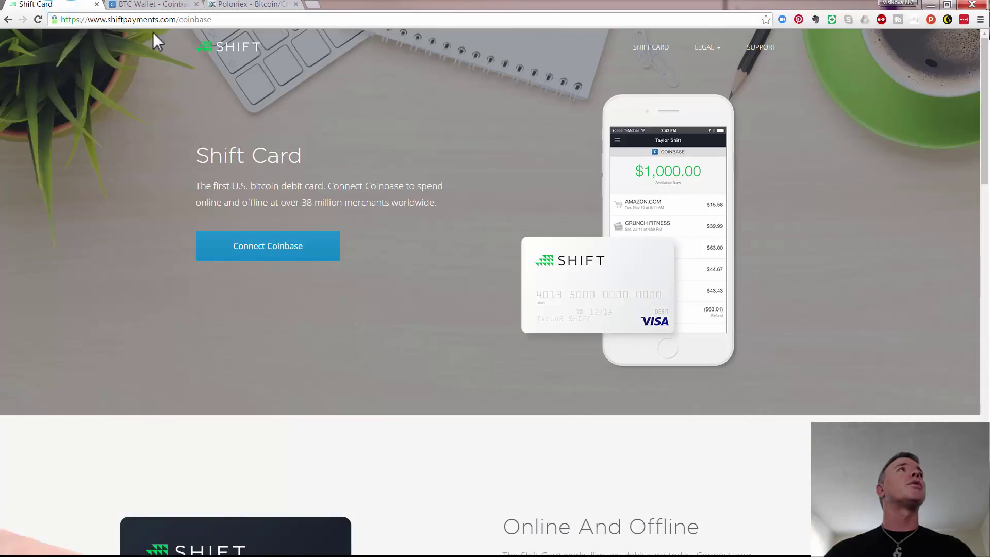
left_click(247, 6)
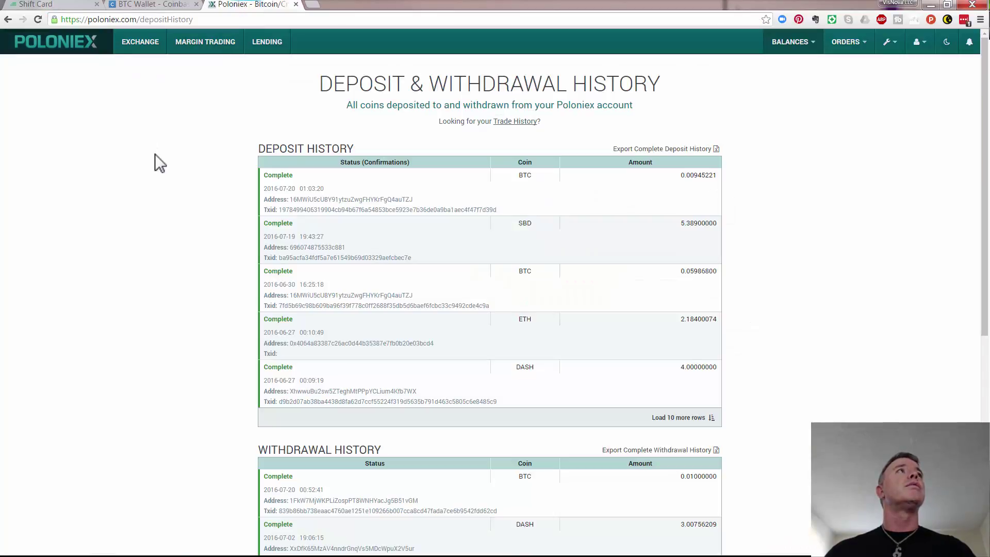